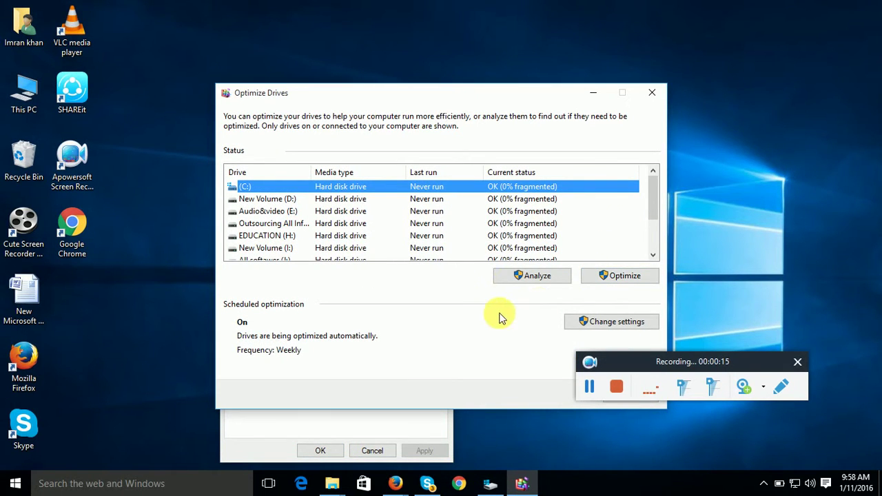
Analyze the fragmentation of drives (C:), New Volume (D:) and Audio&video (E:)
{"action": "left_click", "coordinate": [535, 277]}
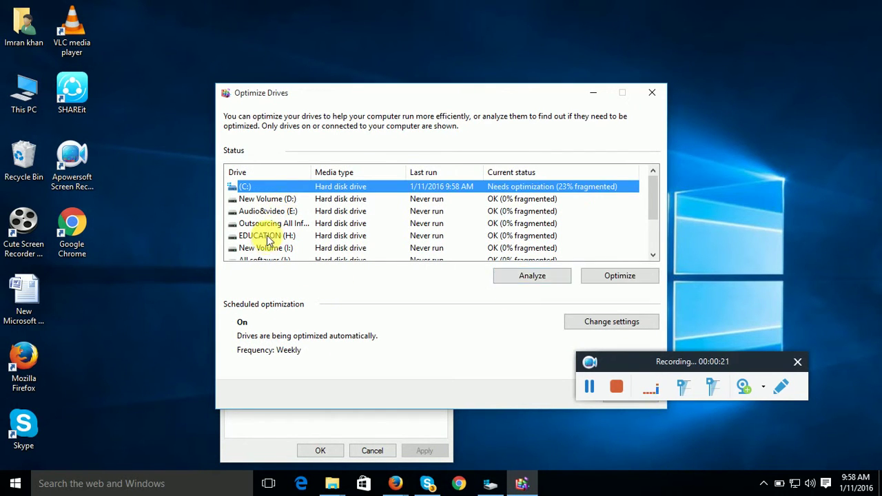
{"action": "left_click", "coordinate": [286, 199]}
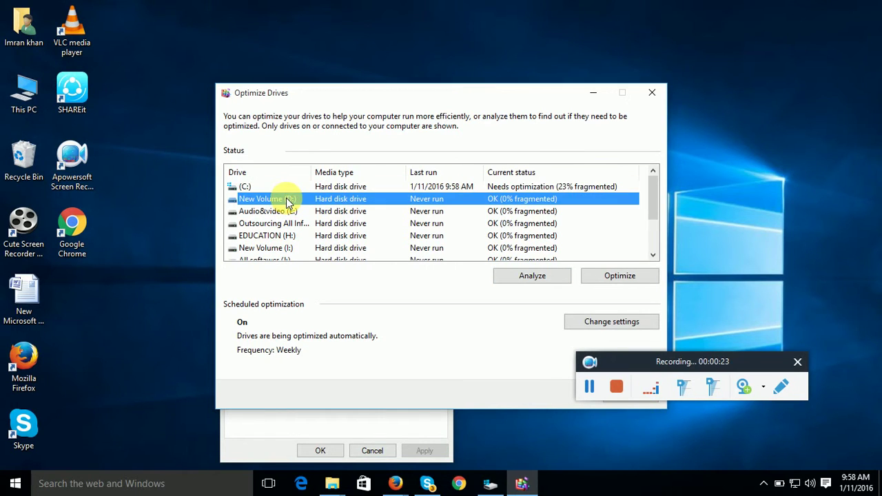
{"action": "left_click", "coordinate": [536, 279]}
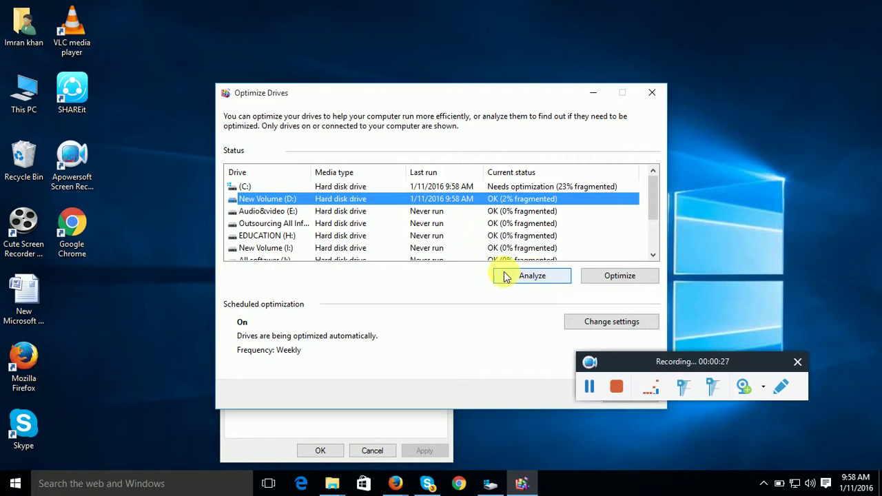
{"action": "left_click", "coordinate": [336, 214]}
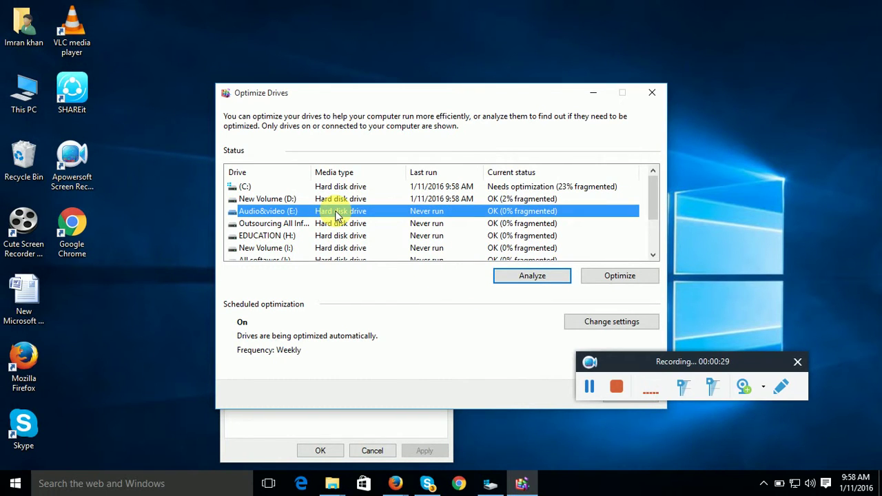
{"action": "left_click", "coordinate": [542, 274]}
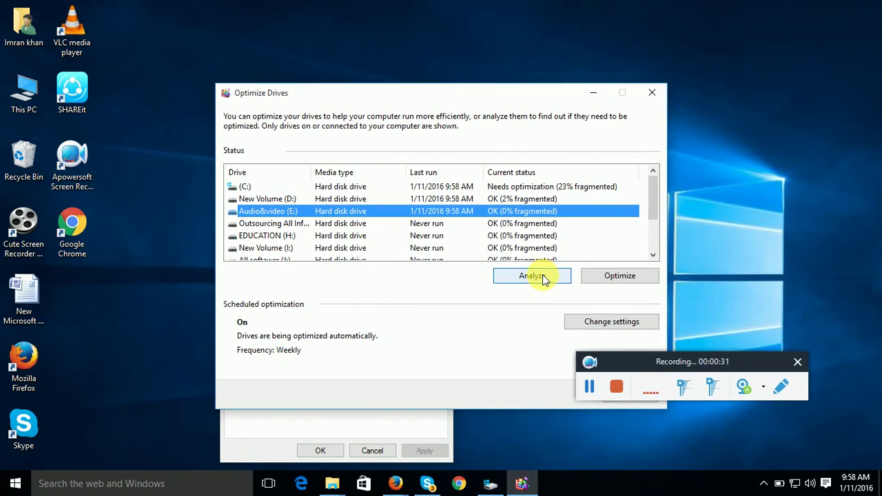
Analyze the Outsourcing All Inf... drive, EDUCATION (H:) and New Volume (I:) for fragmentation
{"action": "left_click", "coordinate": [290, 226]}
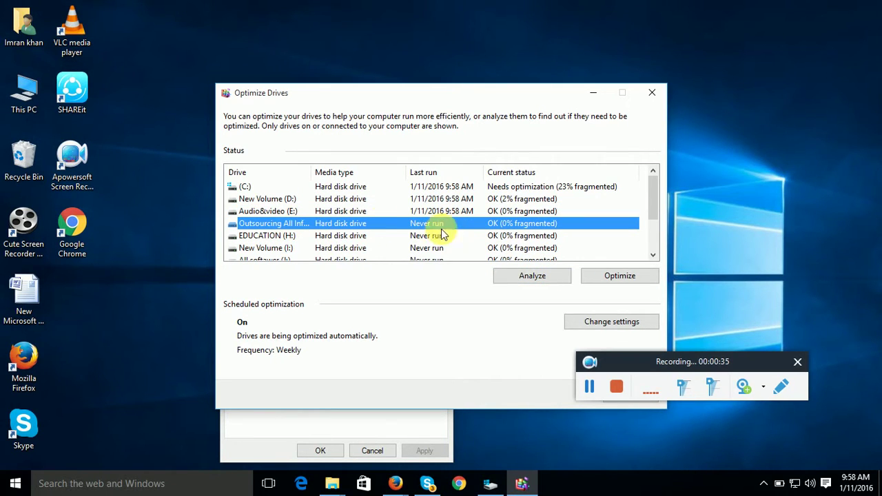
{"action": "left_click", "coordinate": [529, 276]}
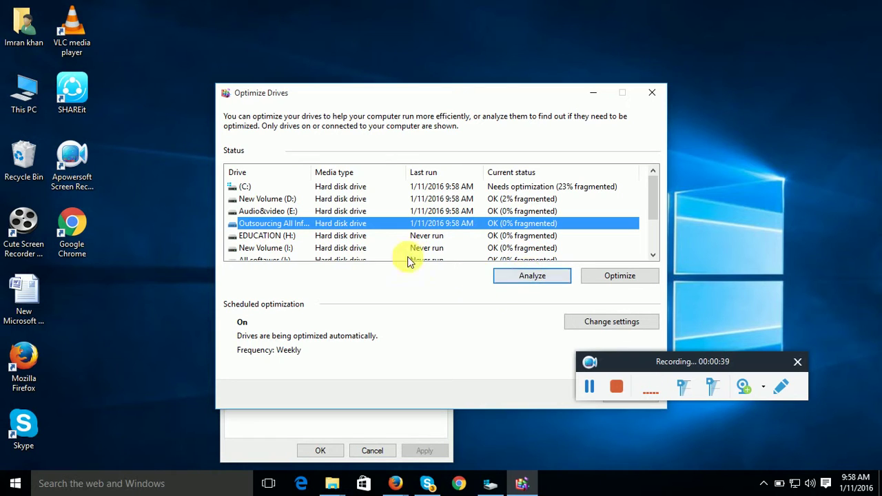
{"action": "left_click", "coordinate": [325, 237]}
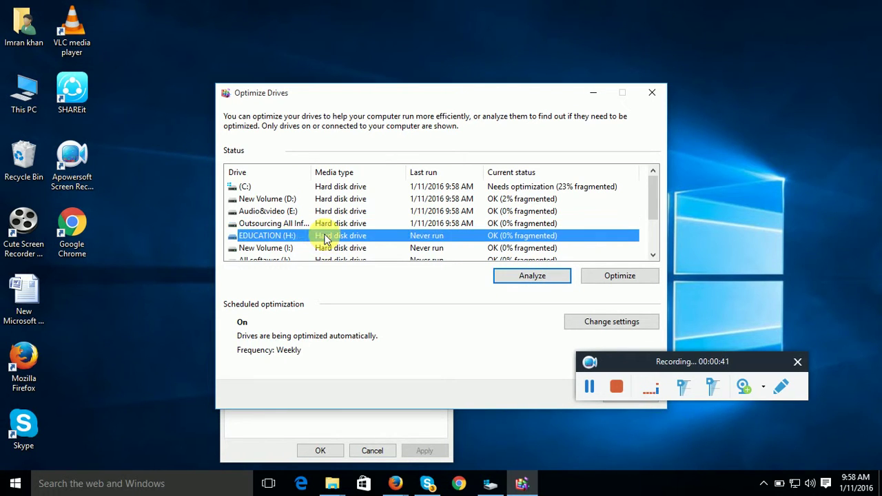
{"action": "left_click", "coordinate": [522, 275]}
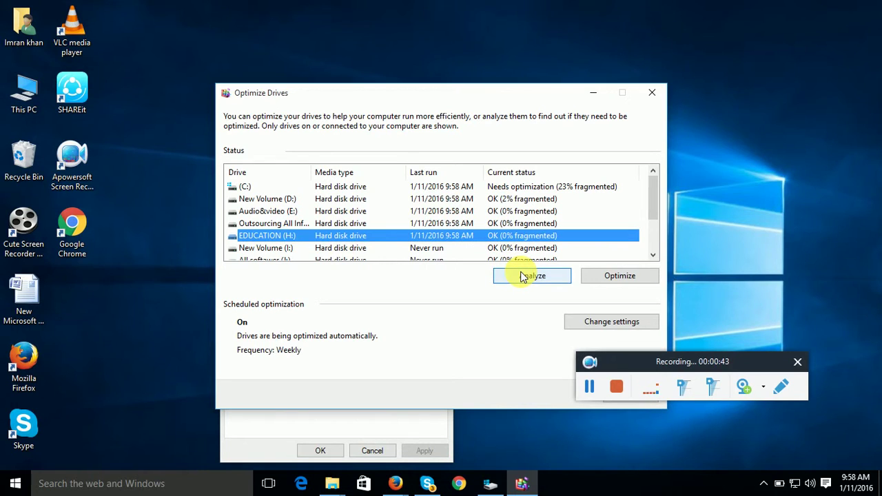
{"action": "left_click", "coordinate": [357, 248]}
{"action": "left_click", "coordinate": [518, 275]}
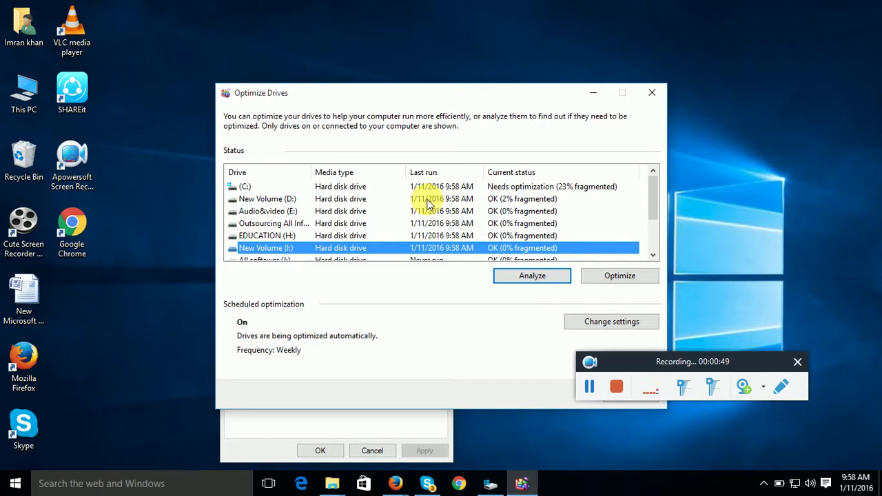
Analyze the All softawer (J:) and project work (K:) drives for fragmentation
{"action": "scroll", "coordinate": [428, 202], "scroll_direction": "down", "scroll_amount": 1}
{"action": "scroll", "coordinate": [427, 202], "scroll_direction": "up", "scroll_amount": 1}
{"action": "left_click", "coordinate": [653, 255]}
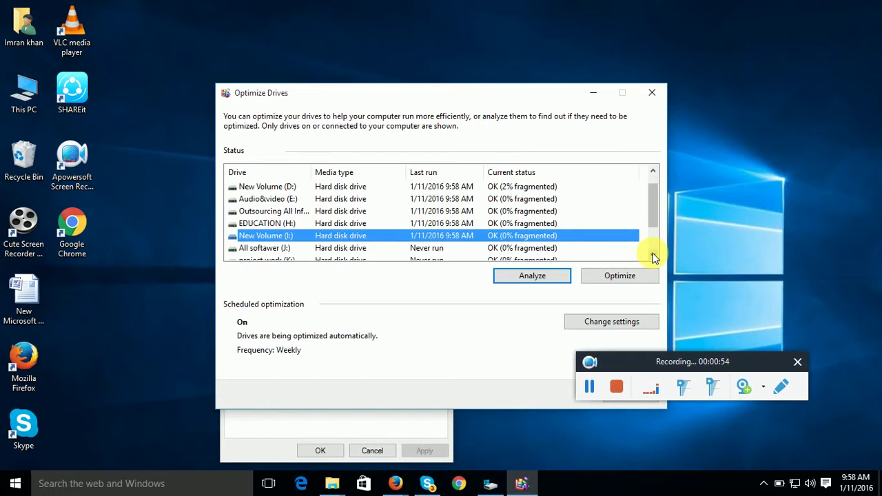
{"action": "left_click", "coordinate": [653, 172]}
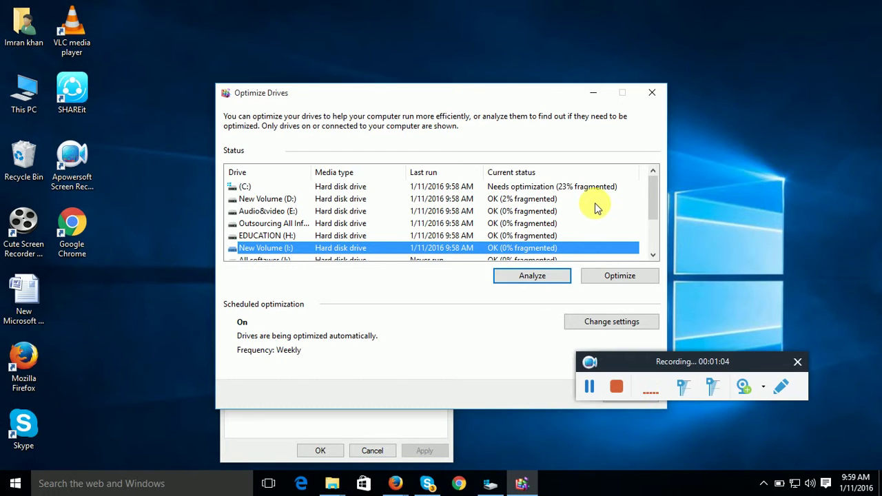
{"action": "scroll", "coordinate": [596, 204], "scroll_direction": "down", "scroll_amount": 1}
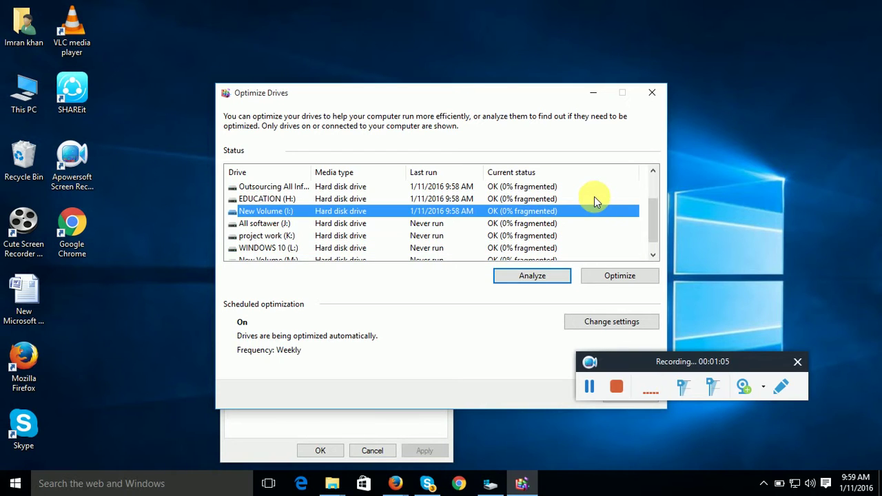
{"action": "left_click", "coordinate": [317, 224]}
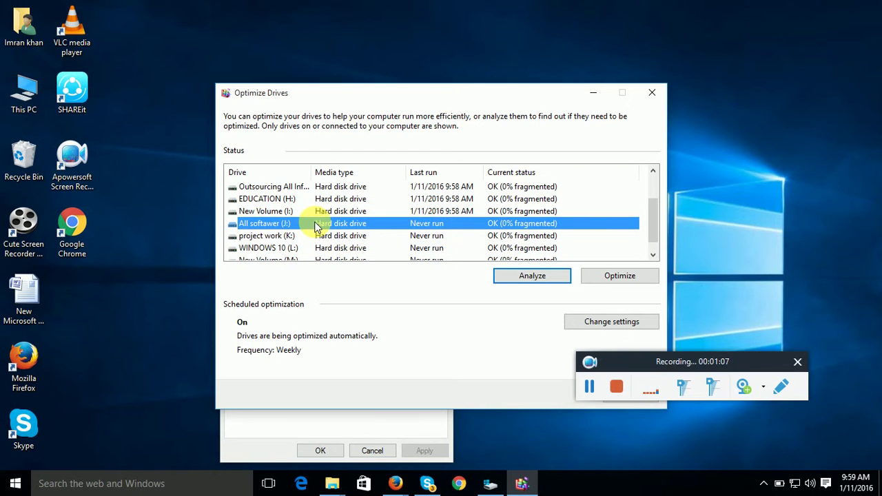
{"action": "left_click", "coordinate": [528, 276]}
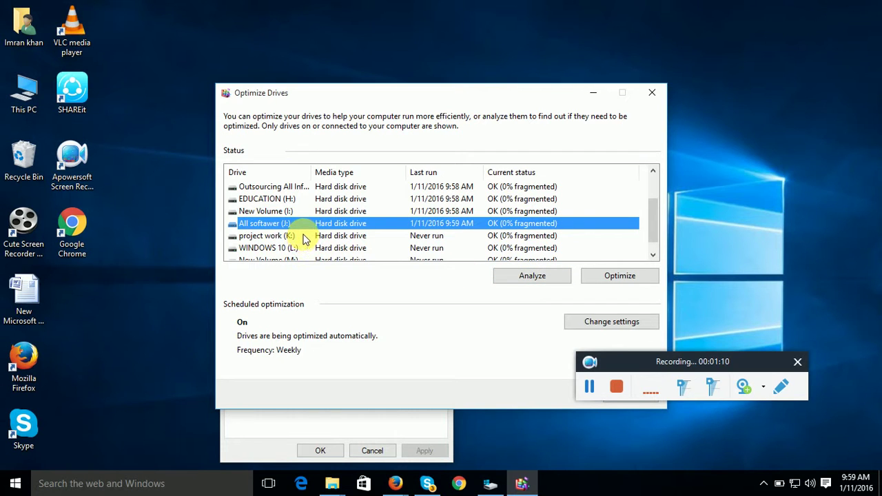
{"action": "left_click", "coordinate": [325, 237]}
{"action": "left_click", "coordinate": [528, 275]}
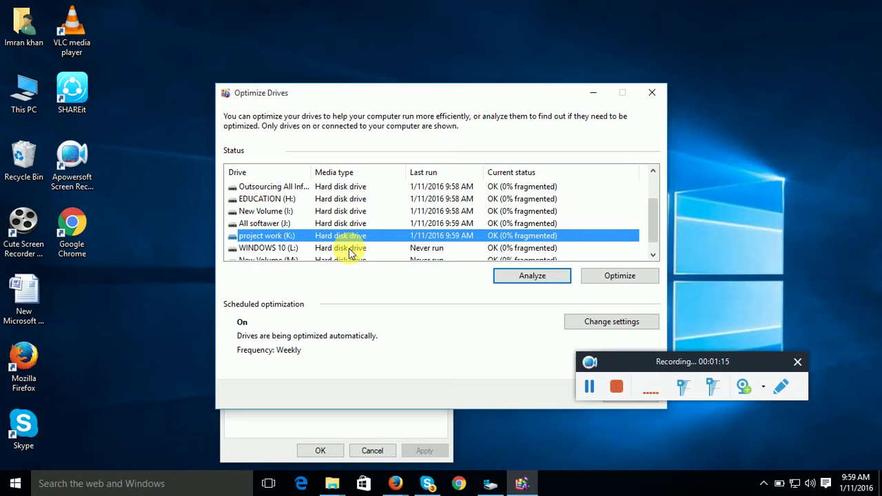
Analyze the last two drives, WINDOWS 10 (L:) and New Volume (M:), for fragmentation
{"action": "left_click", "coordinate": [349, 249]}
{"action": "left_click", "coordinate": [522, 277]}
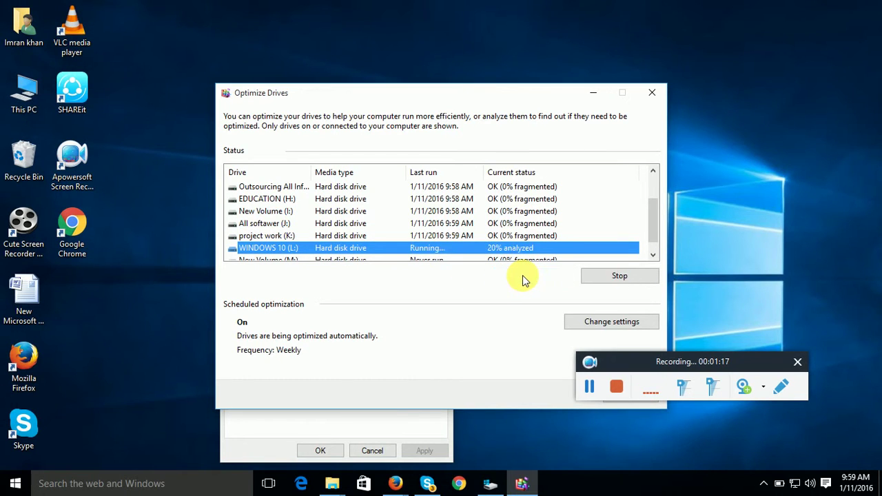
{"action": "scroll", "coordinate": [335, 241], "scroll_direction": "down", "scroll_amount": 1}
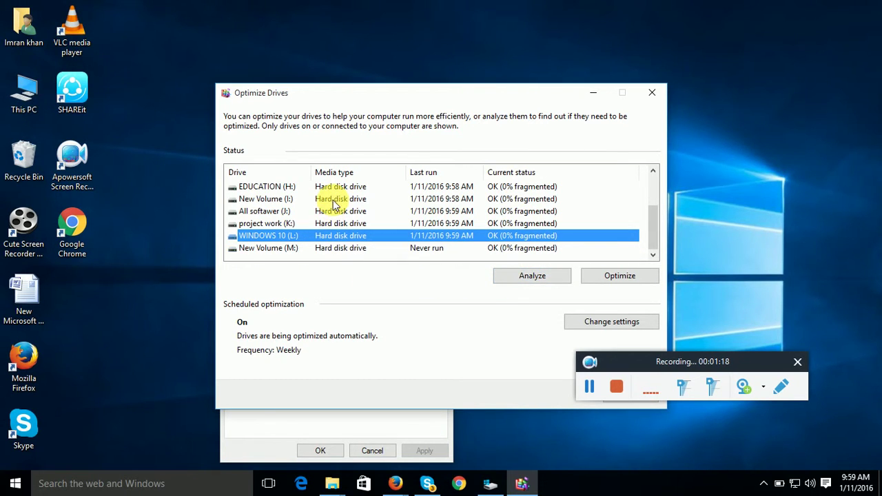
{"action": "left_click", "coordinate": [335, 250]}
{"action": "left_click", "coordinate": [529, 277]}
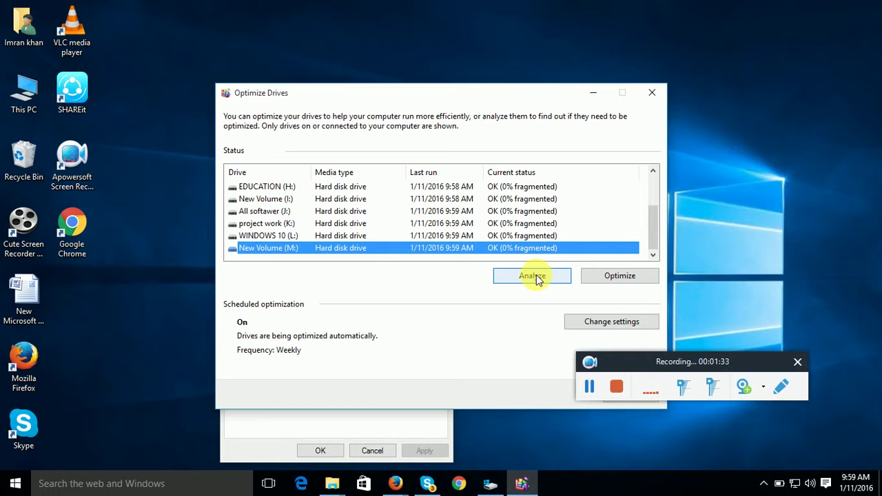
Move the Optimize Drives window higher on the desktop and analyze New Volume (D:), Audio&video (E:) and the Outsourcing All Inf... drive again
{"action": "left_click_drag", "start_coordinate": [478, 95], "coordinate": [501, 62]}
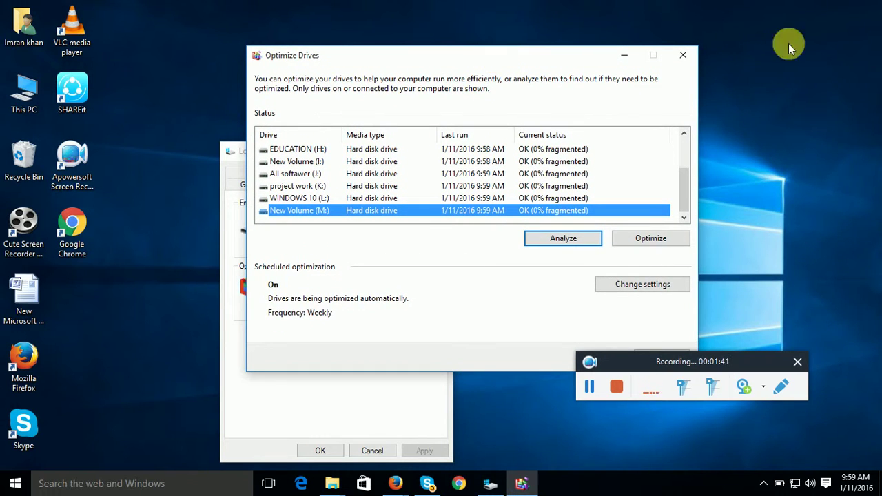
{"action": "scroll", "coordinate": [438, 176], "scroll_direction": "up", "scroll_amount": 2}
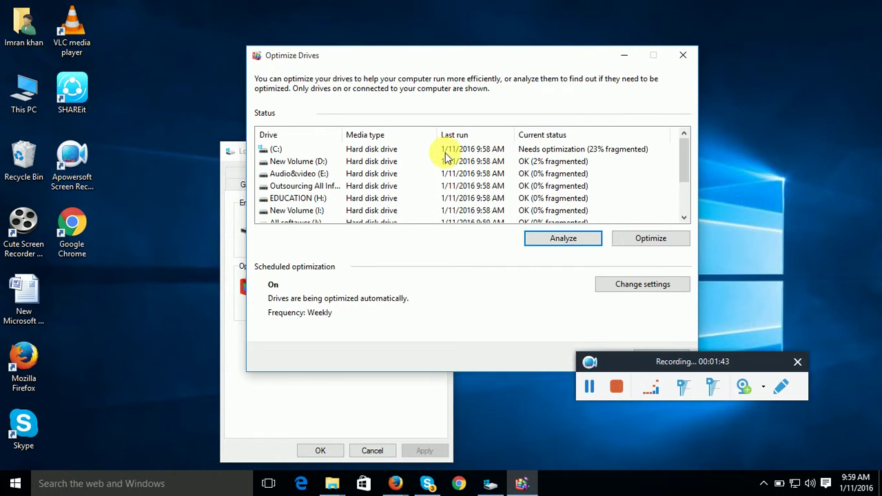
{"action": "left_click", "coordinate": [591, 150]}
{"action": "left_click", "coordinate": [587, 162]}
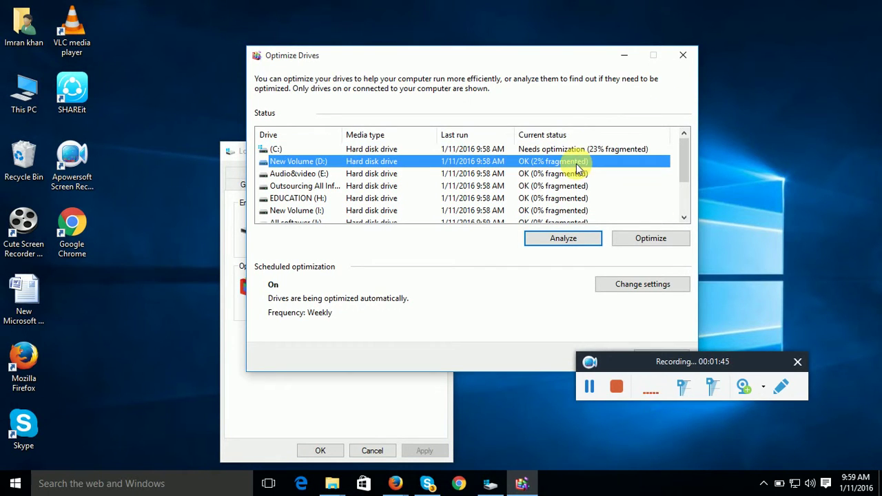
{"action": "left_click", "coordinate": [572, 242]}
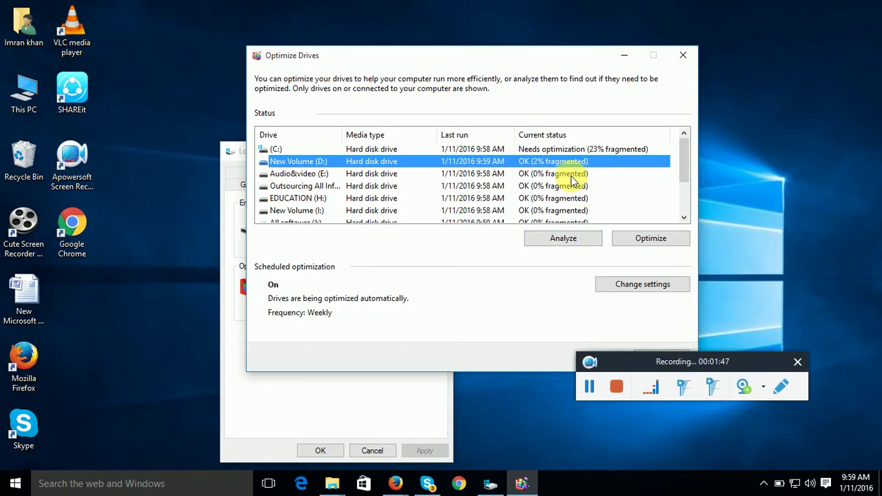
{"action": "left_click", "coordinate": [570, 173]}
{"action": "left_click", "coordinate": [565, 242]}
{"action": "left_click", "coordinate": [561, 186]}
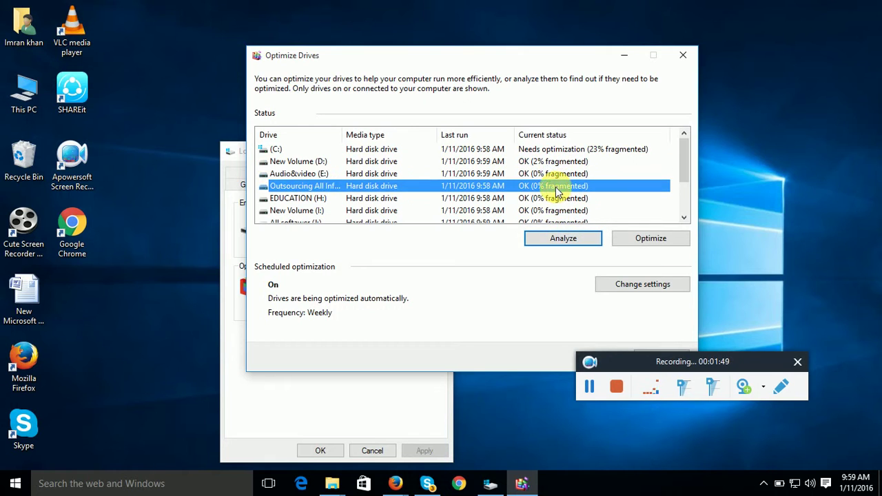
{"action": "left_click", "coordinate": [566, 240]}
{"action": "left_click", "coordinate": [563, 198]}
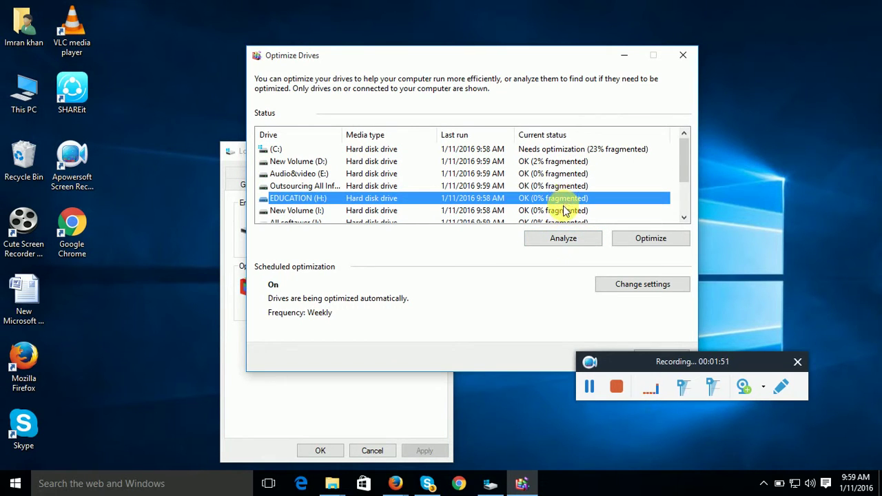
Optimize New Volume (D:), Audio&video (E:) and the Outsourcing All Inf... drive
{"action": "left_click", "coordinate": [563, 169]}
{"action": "left_click", "coordinate": [635, 238]}
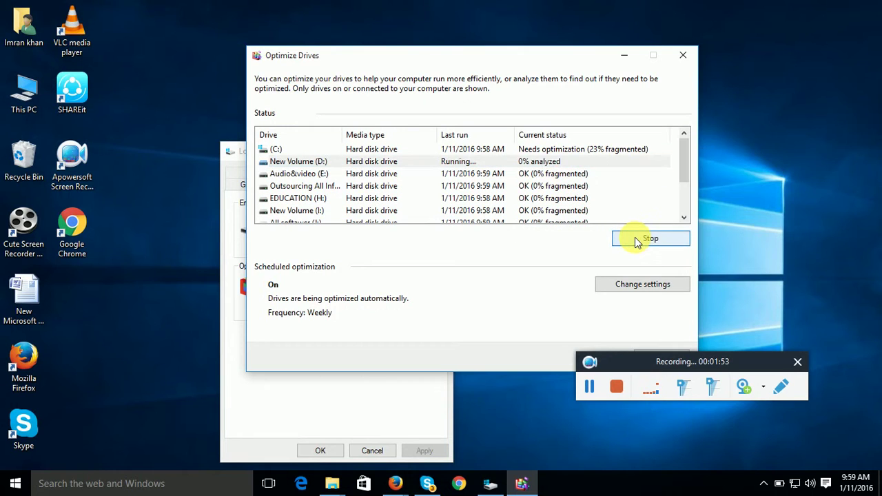
{"action": "left_click", "coordinate": [573, 178]}
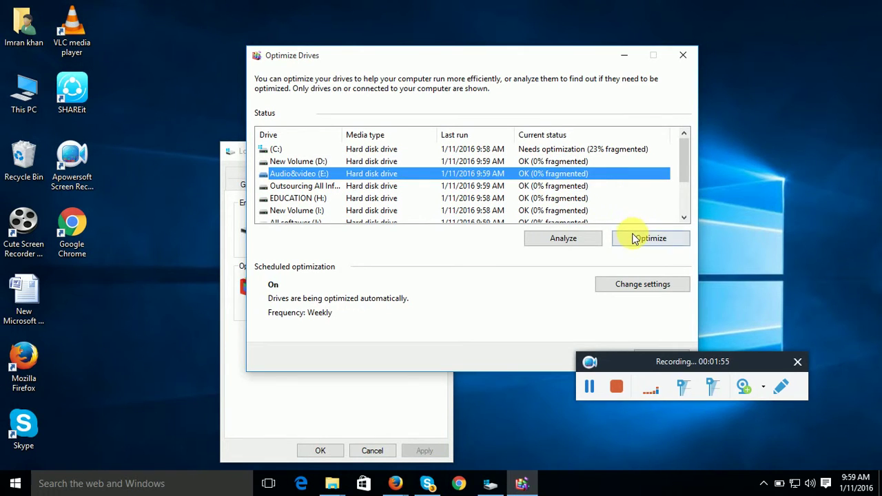
{"action": "left_click", "coordinate": [634, 238]}
{"action": "left_click", "coordinate": [571, 187]}
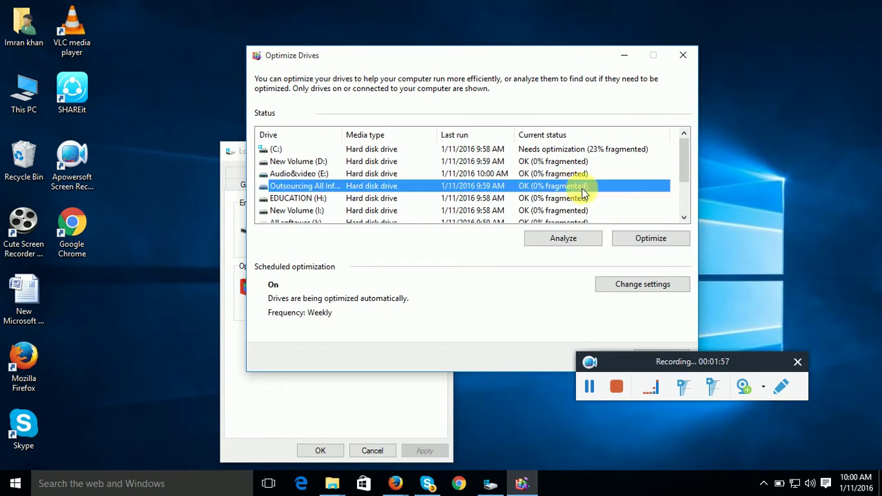
{"action": "left_click", "coordinate": [655, 238]}
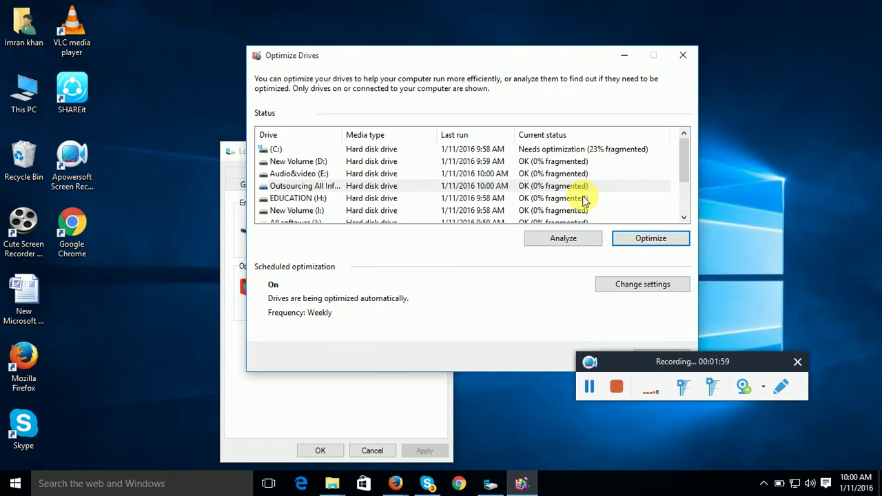
Start optimizing the EDUCATION (H:), New Volume (I:) and All softawer (J:) drives
{"action": "left_click", "coordinate": [587, 198]}
{"action": "left_click", "coordinate": [623, 237]}
{"action": "left_click", "coordinate": [593, 210]}
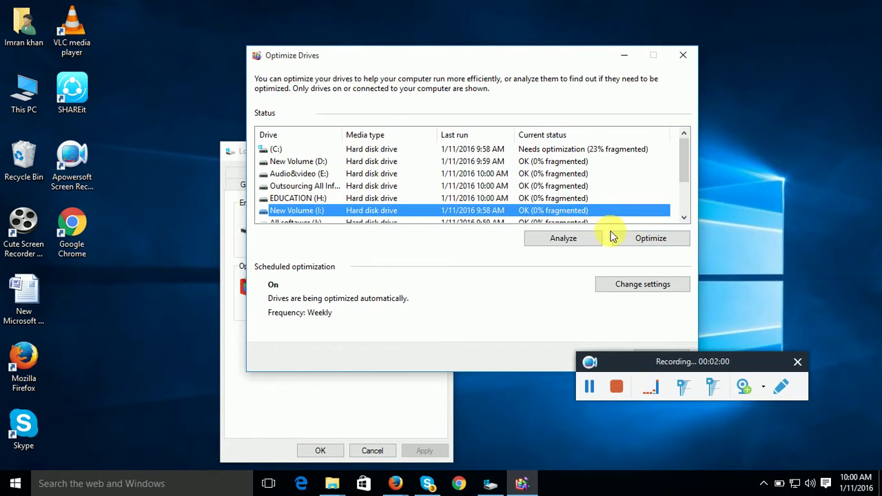
{"action": "left_click", "coordinate": [621, 236]}
{"action": "scroll", "coordinate": [594, 210], "scroll_direction": "down", "scroll_amount": 1}
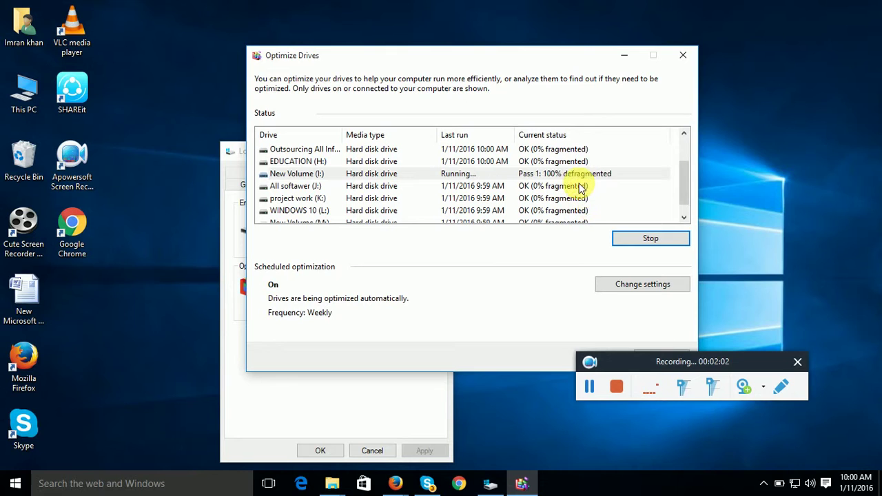
{"action": "left_click", "coordinate": [566, 187]}
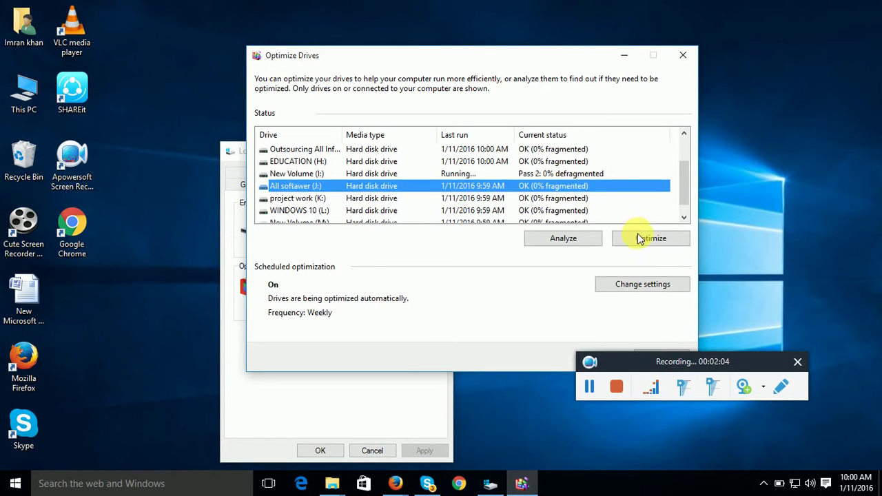
{"action": "left_click", "coordinate": [638, 237]}
Start optimizing the project work (K:), WINDOWS 10 (L:) and New Volume (M:) drives
{"action": "left_click", "coordinate": [571, 198]}
{"action": "left_click", "coordinate": [623, 237]}
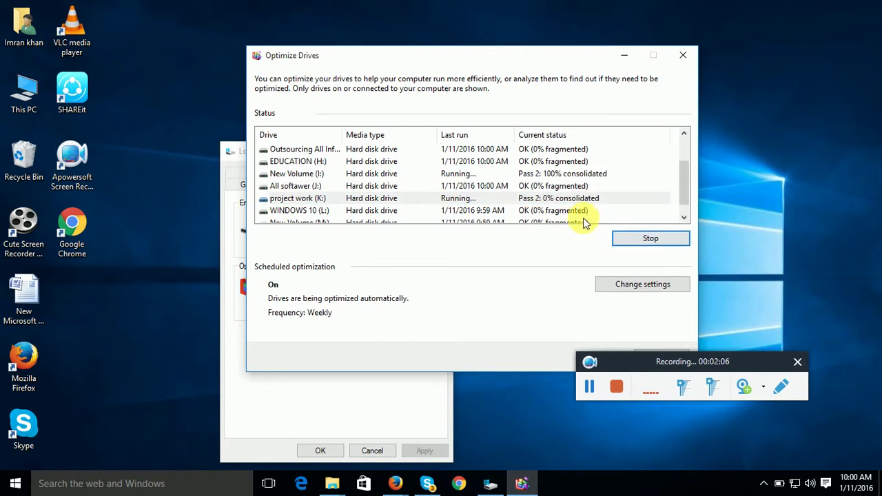
{"action": "left_click", "coordinate": [587, 210]}
{"action": "left_click", "coordinate": [640, 239]}
{"action": "scroll", "coordinate": [558, 210], "scroll_direction": "down", "scroll_amount": 1}
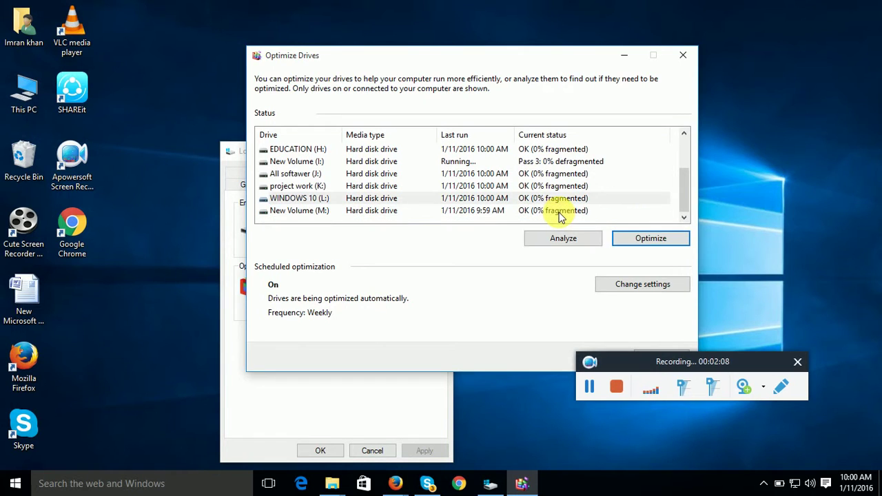
{"action": "left_click", "coordinate": [558, 210]}
{"action": "left_click", "coordinate": [663, 241]}
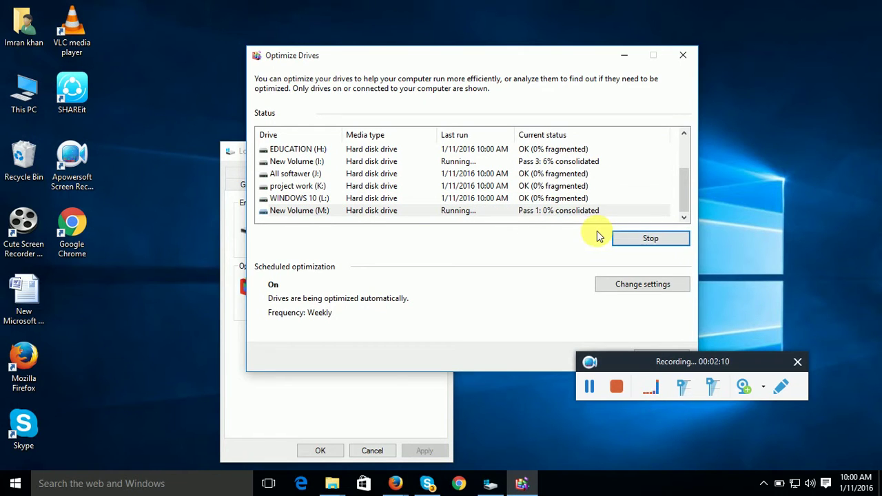
Close the Local Disk (C:) Properties dialog while leaving the Optimize Drives window open
{"action": "scroll", "coordinate": [599, 183], "scroll_direction": "up", "scroll_amount": 2}
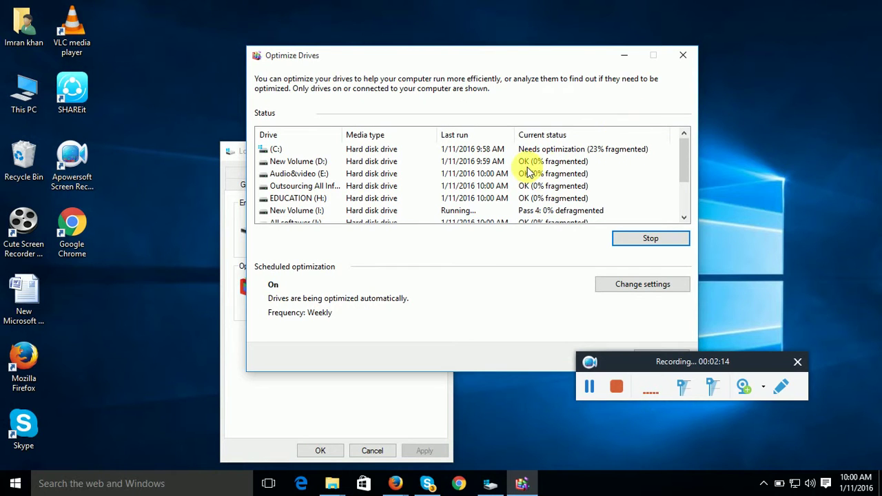
{"action": "left_click", "coordinate": [351, 392]}
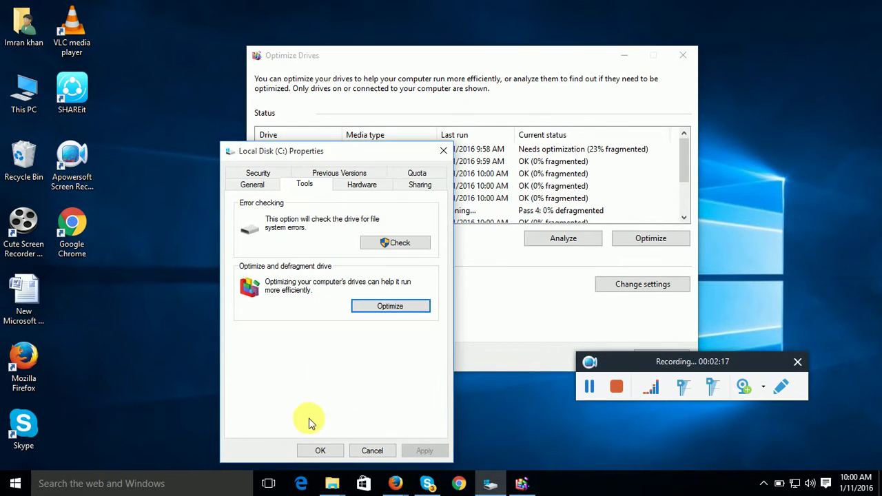
{"action": "left_click", "coordinate": [320, 450]}
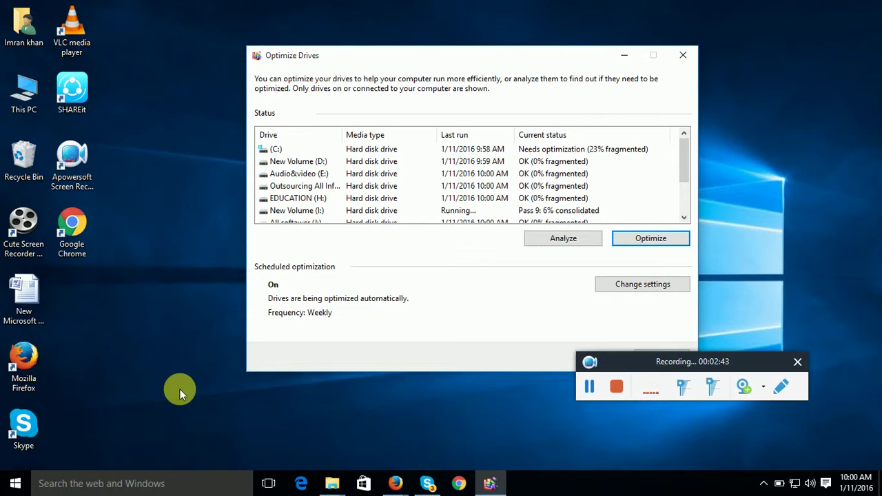
Refresh the desktop and move the recording toolbar clear of the Optimize Drives window
{"action": "right_click", "coordinate": [761, 89]}
{"action": "left_click", "coordinate": [765, 127]}
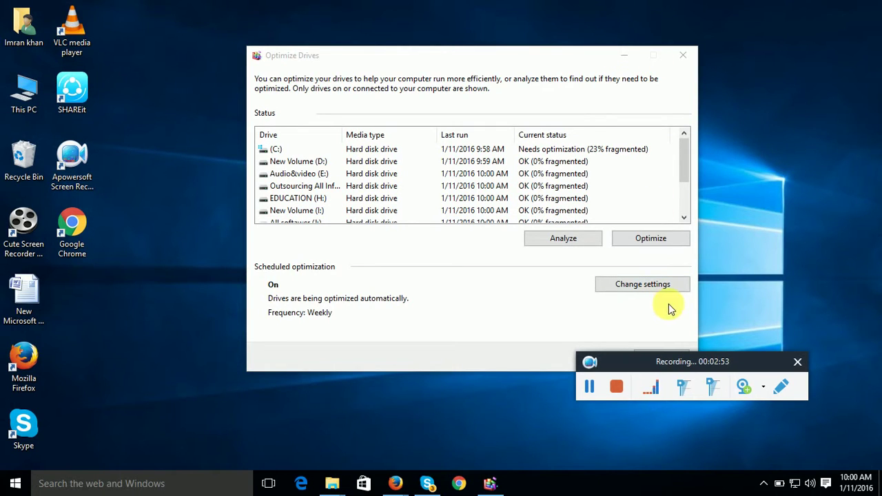
{"action": "left_click_drag", "start_coordinate": [696, 364], "coordinate": [733, 412]}
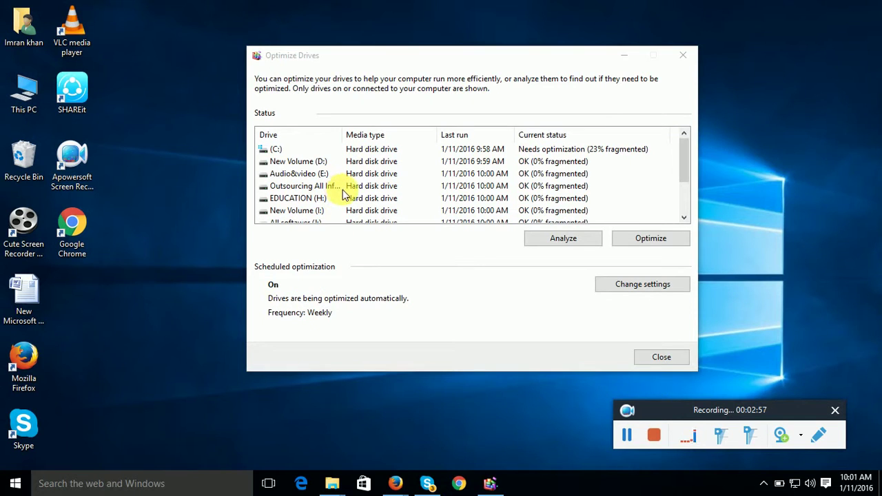
View the scheduled optimization settings and leave them without making changes
{"action": "left_click", "coordinate": [649, 285]}
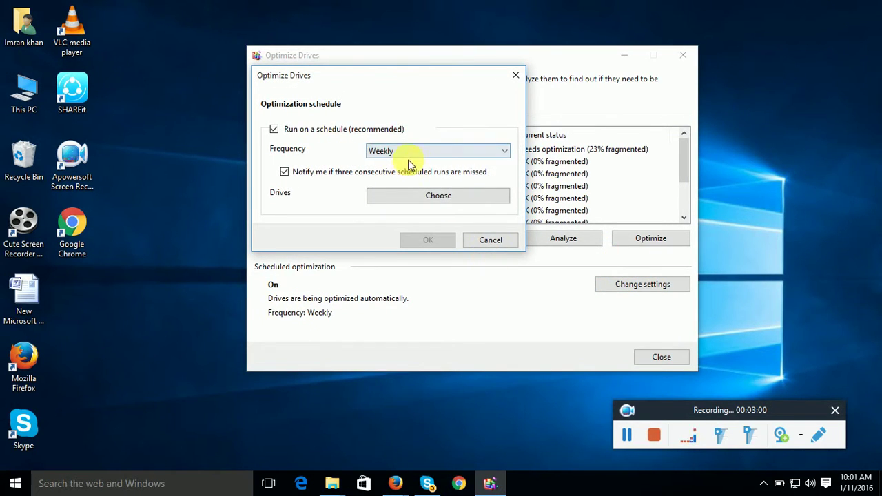
{"action": "left_click", "coordinate": [490, 241]}
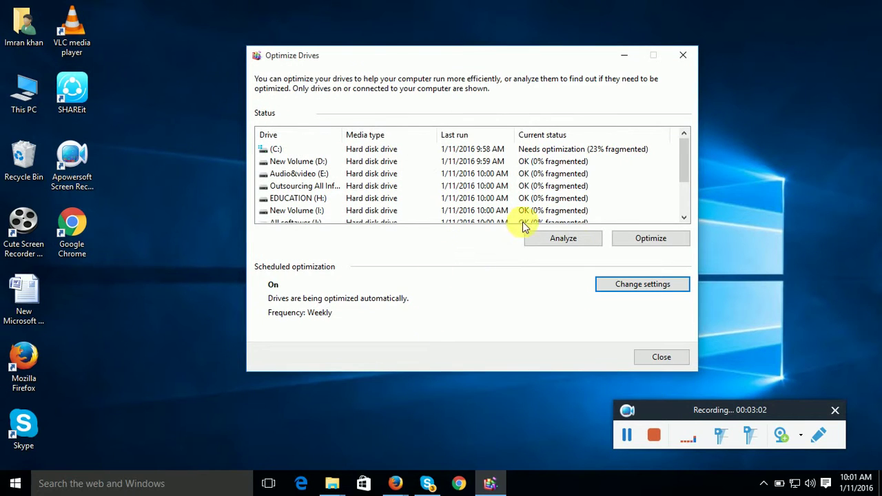
Review the current status of all drives from (C:) to New Volume (M:), selecting drive (C:) in the list
{"action": "left_click_drag", "start_coordinate": [681, 172], "coordinate": [684, 220]}
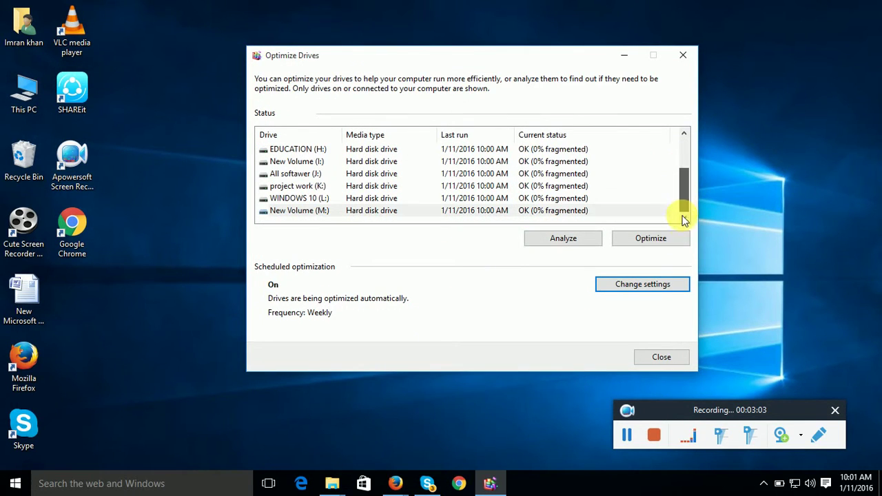
{"action": "left_click", "coordinate": [528, 214]}
{"action": "scroll", "coordinate": [526, 211], "scroll_direction": "up", "scroll_amount": 2}
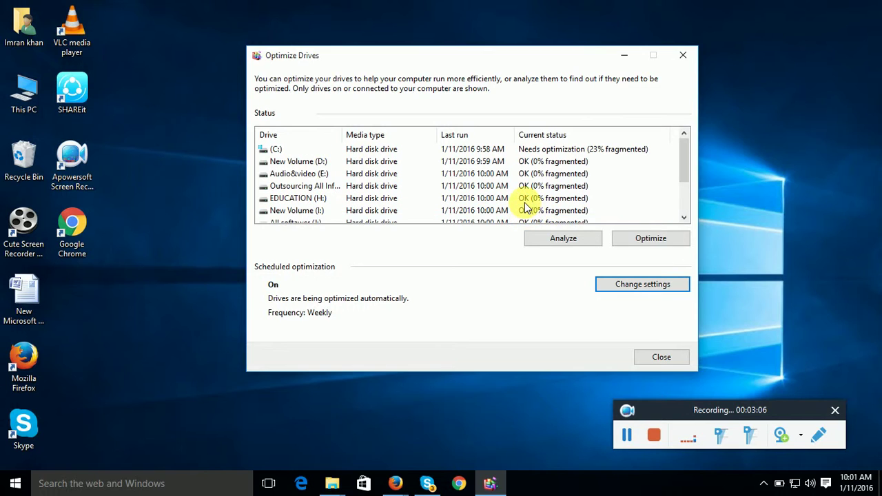
{"action": "left_click", "coordinate": [555, 149]}
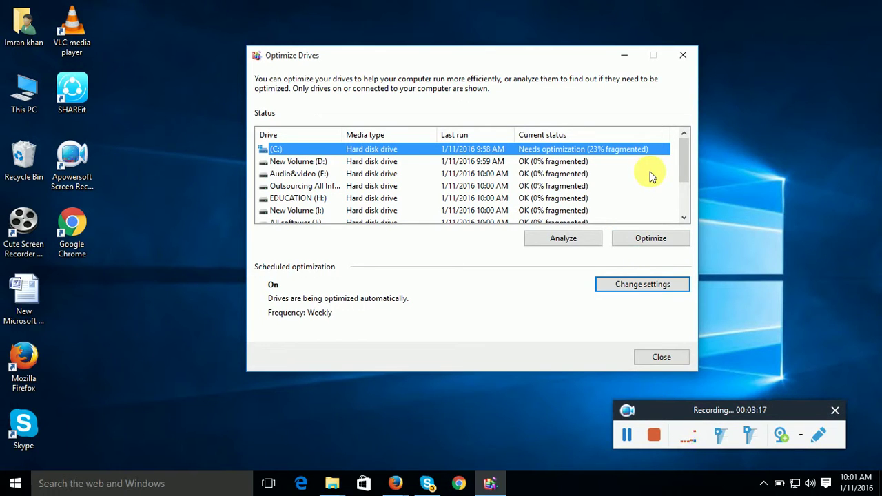
{"action": "scroll", "coordinate": [616, 195], "scroll_direction": "down", "scroll_amount": 1}
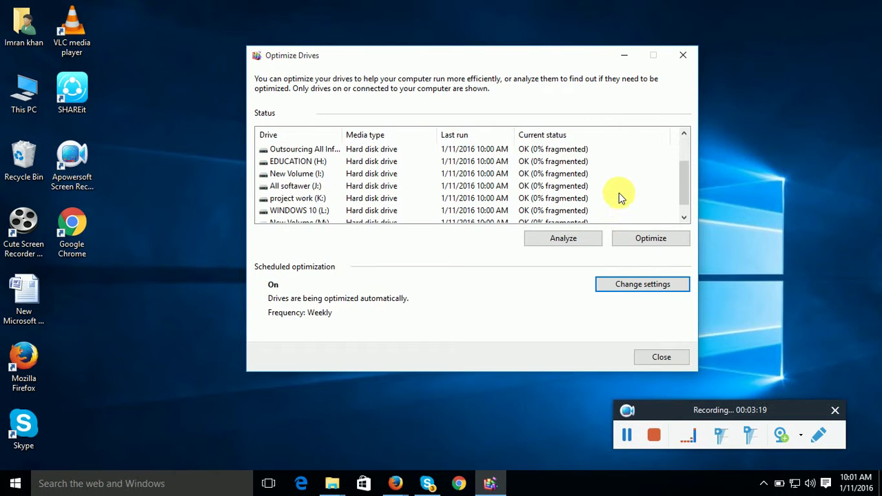
{"action": "scroll", "coordinate": [619, 196], "scroll_direction": "up", "scroll_amount": 1}
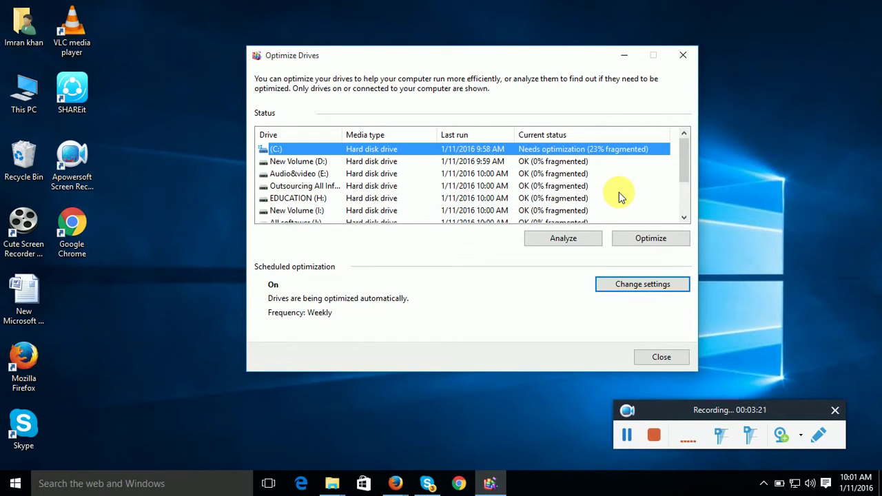